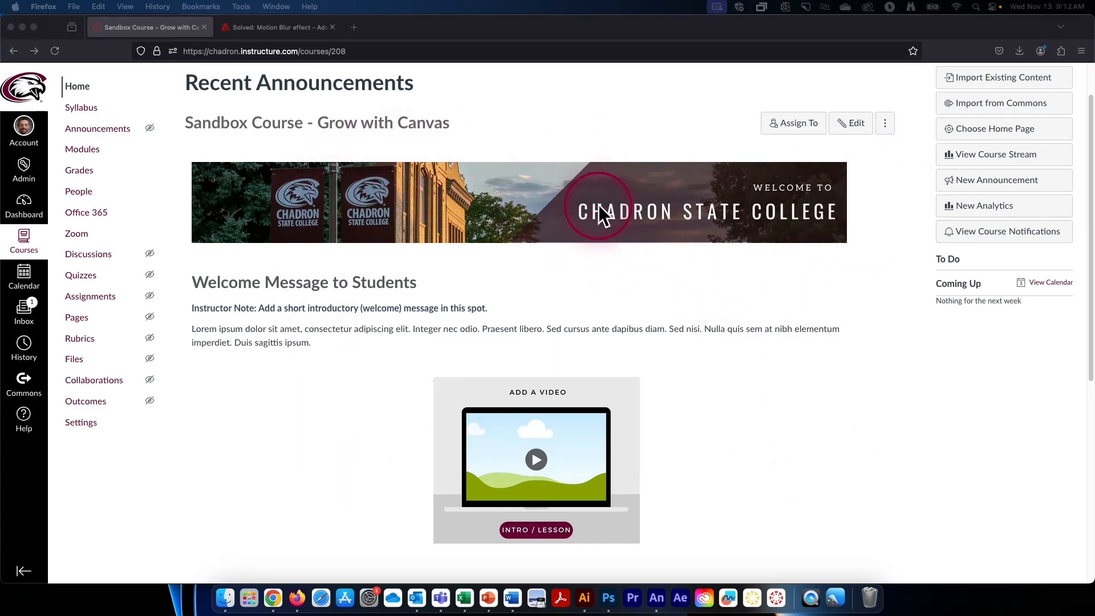
scroll(656, 328, "down", 2)
scroll(662, 381, "down", 5)
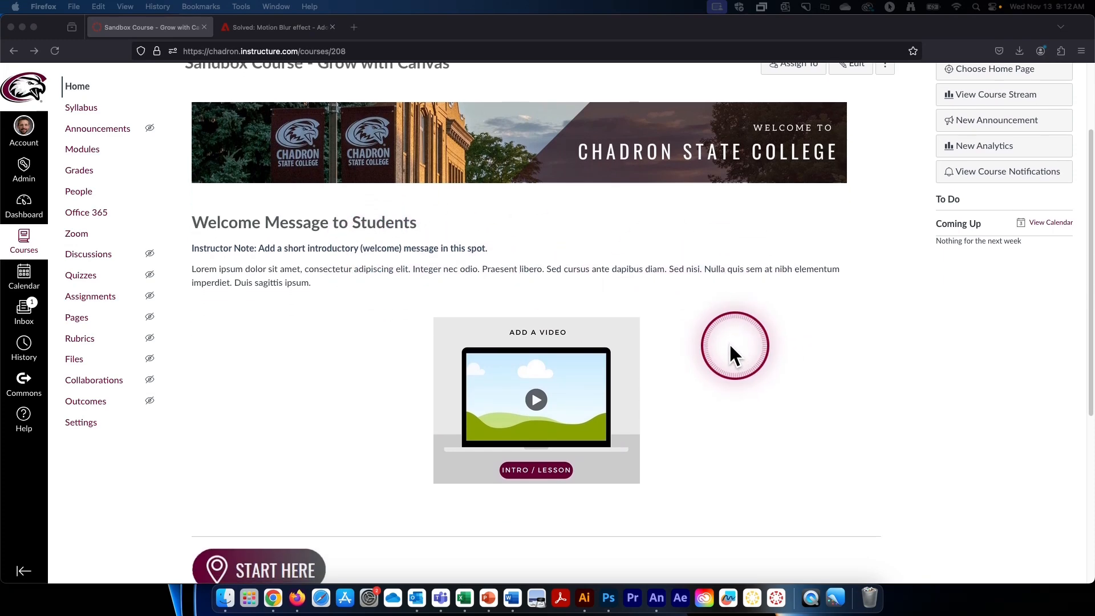
scroll(530, 436, "down", 5)
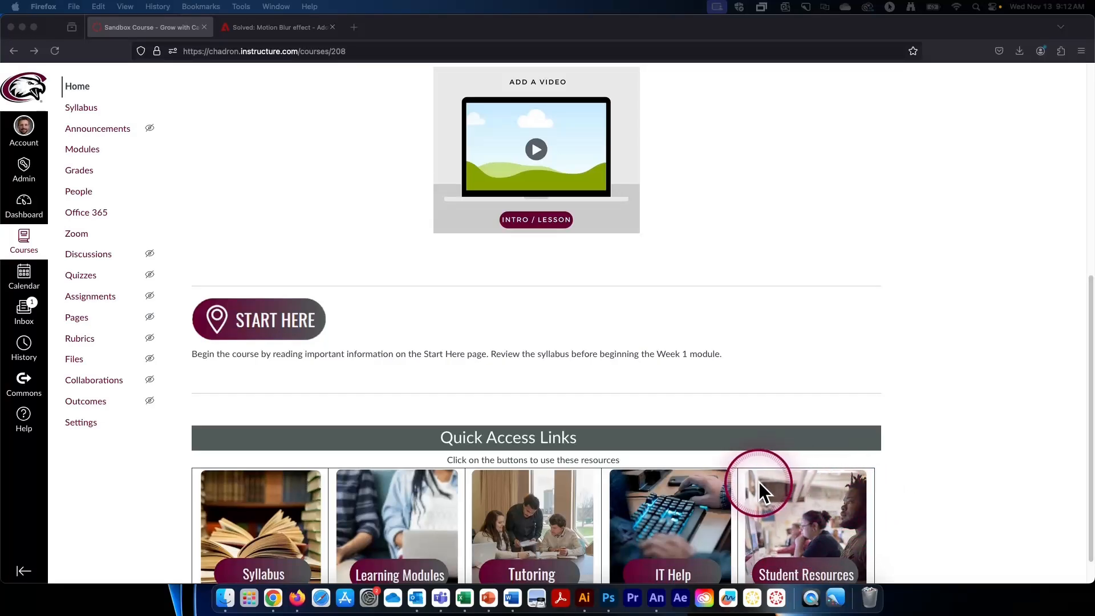
scroll(759, 481, "up", 10)
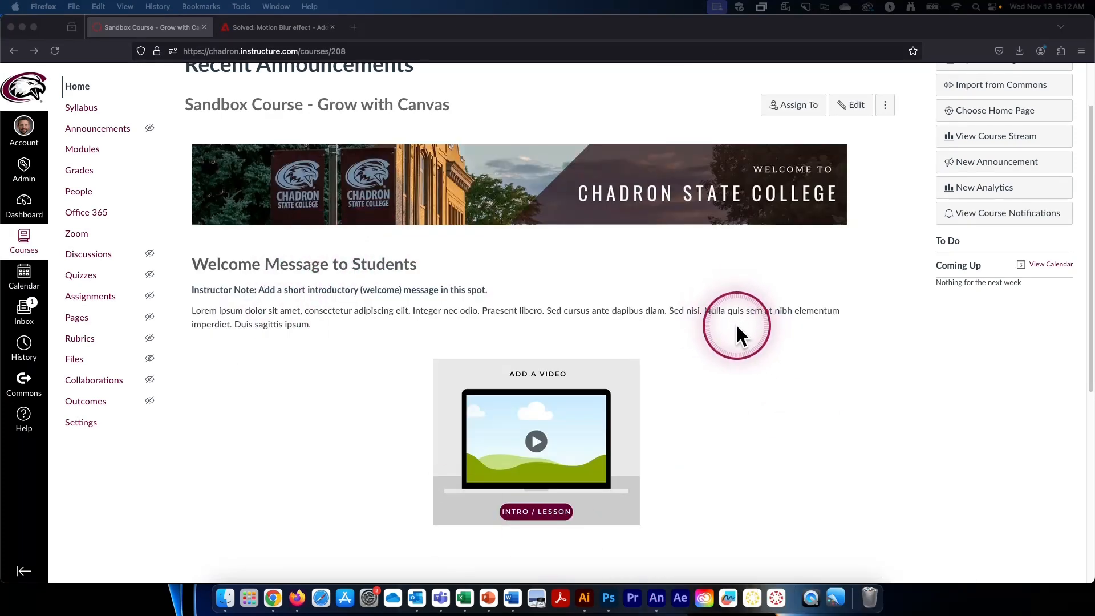
scroll(723, 377, "down", 2)
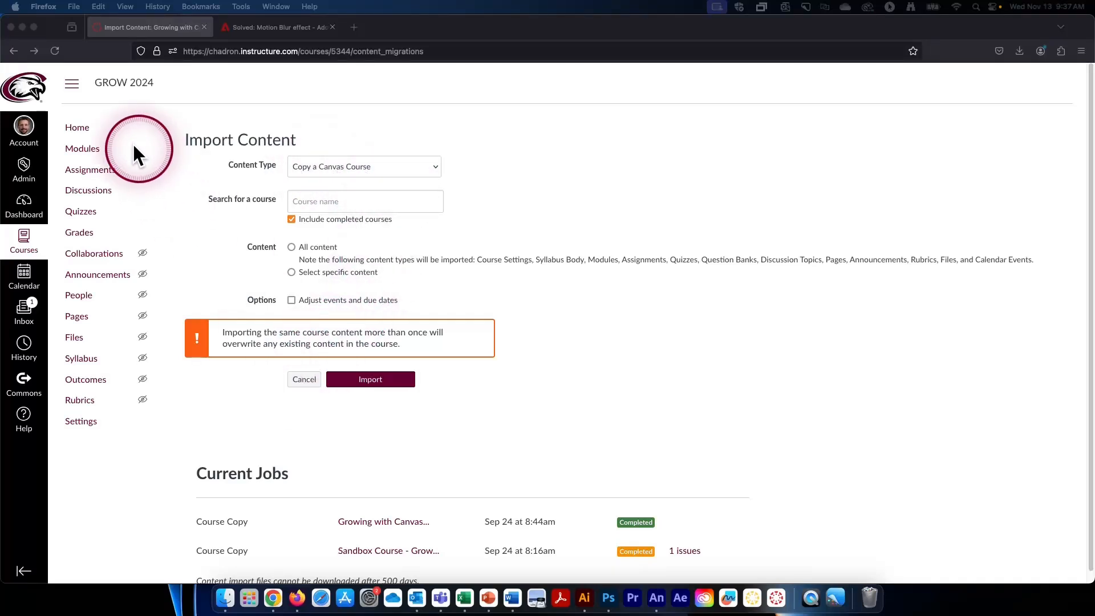
- Create a Course-type content export of the Growing with Canvas instructor training course and download the export file
left_click(32, 54)
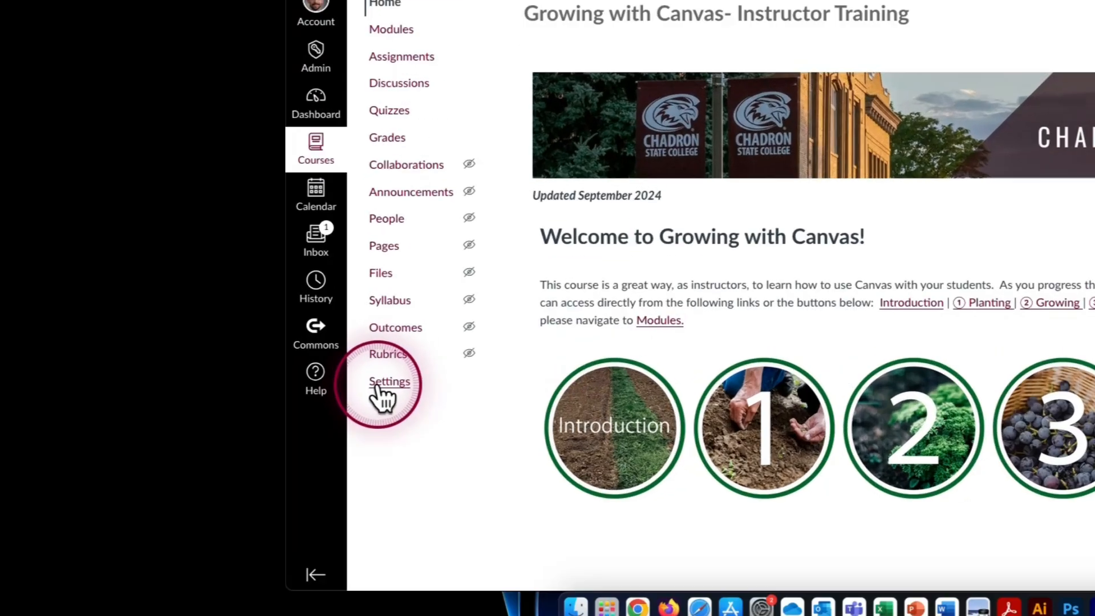
left_click(383, 383)
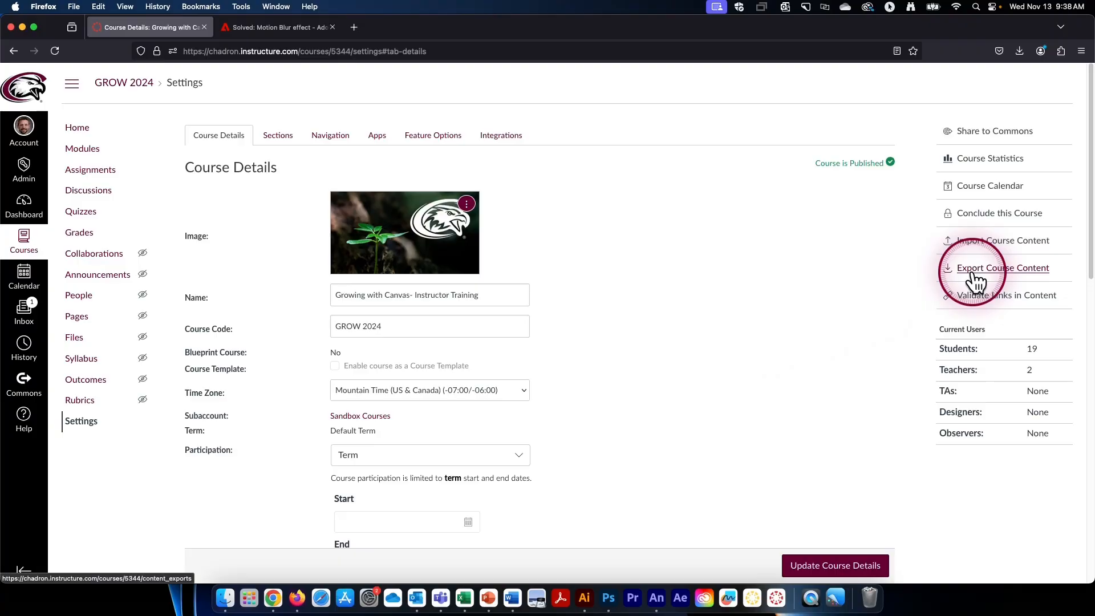
left_click(752, 153)
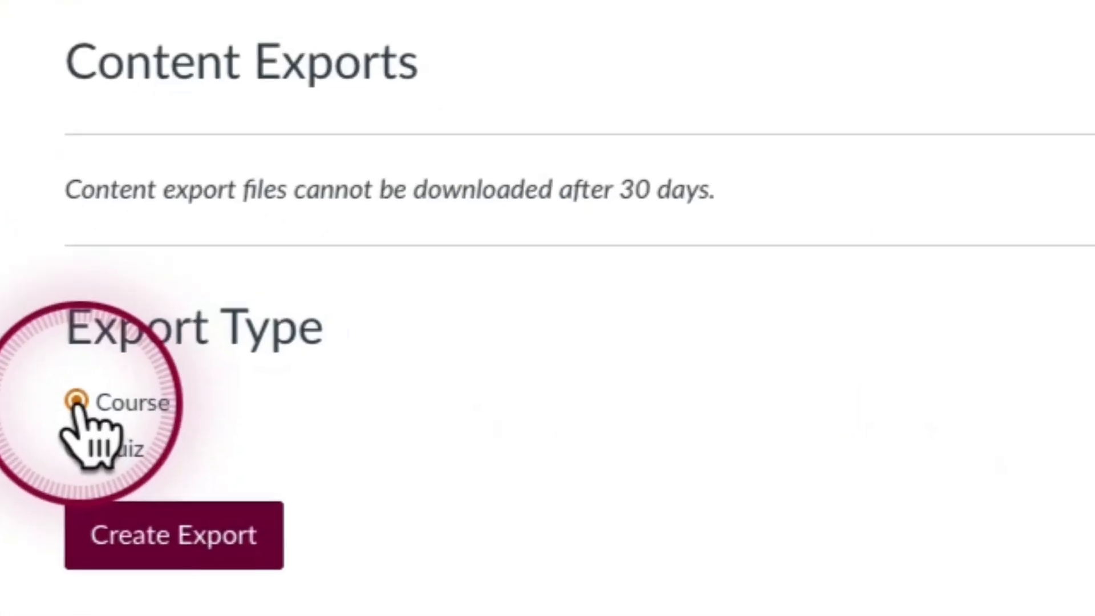
left_click(210, 557)
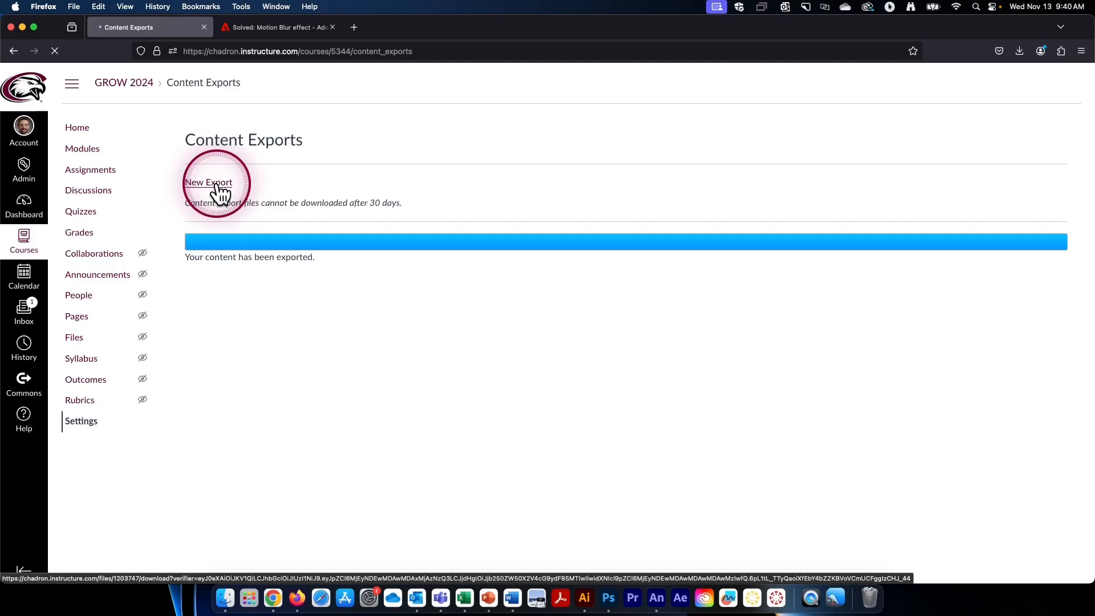
left_click(181, 216)
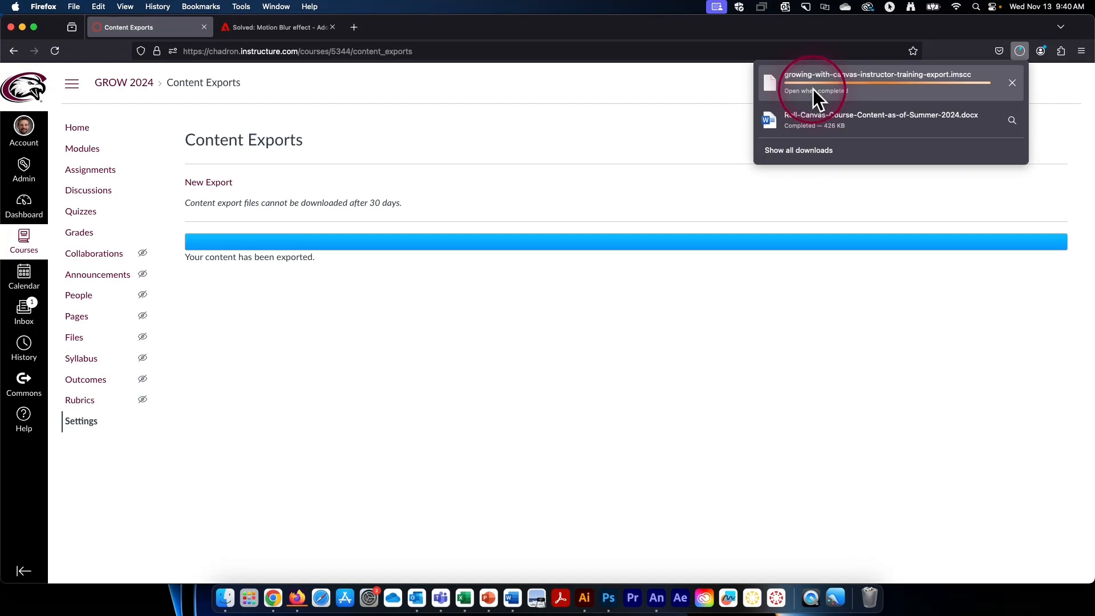
left_click(601, 246)
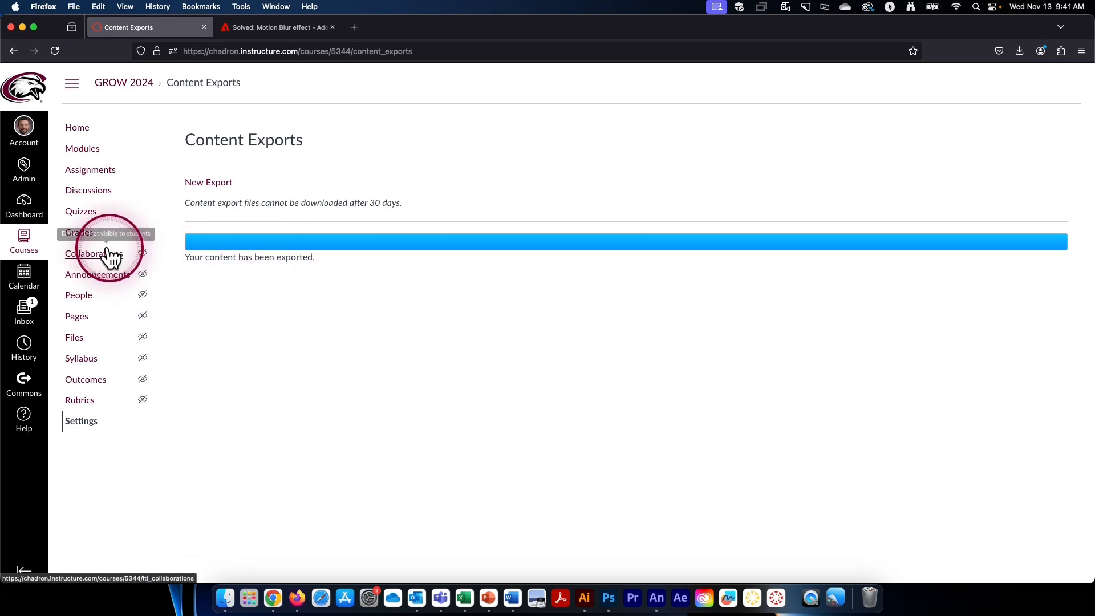
- Open the course content import page in the settings of Sandbox Course - Grow with Canvas
left_click(32, 244)
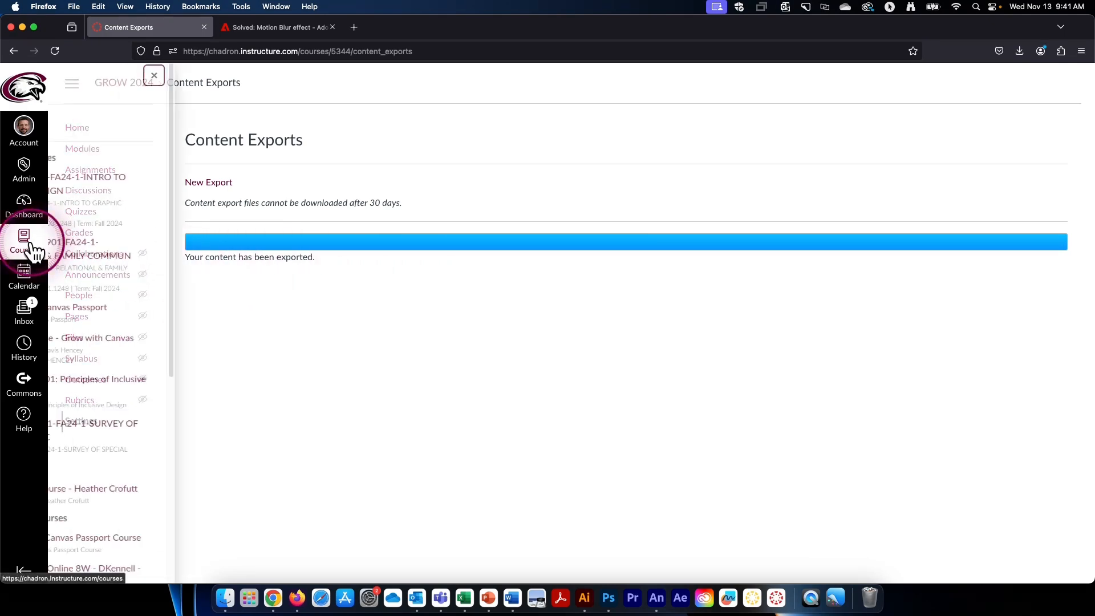
left_click(163, 334)
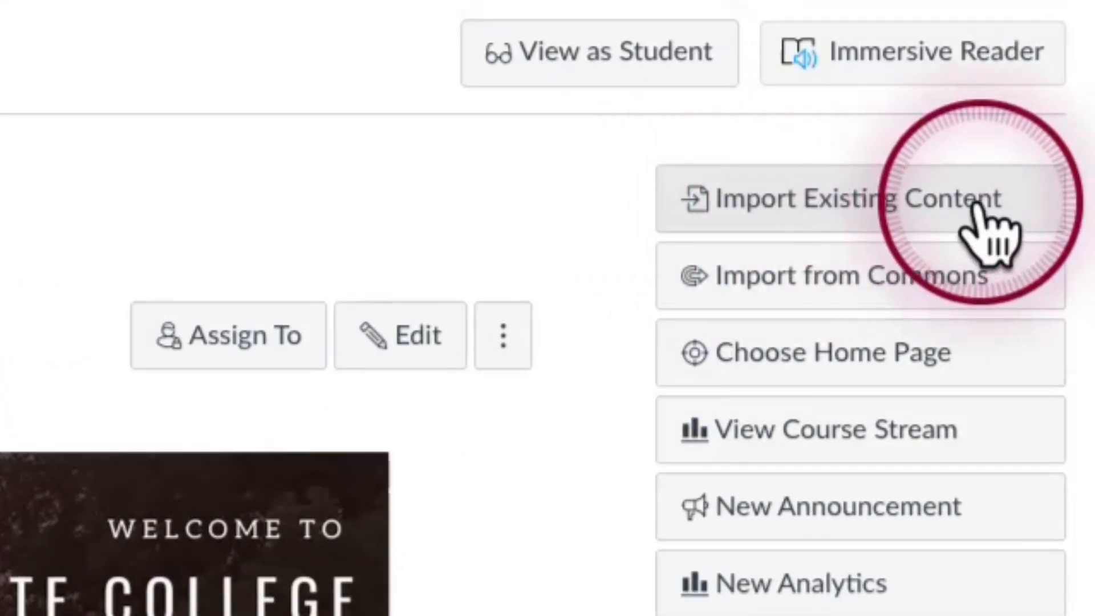
left_click(51, 496)
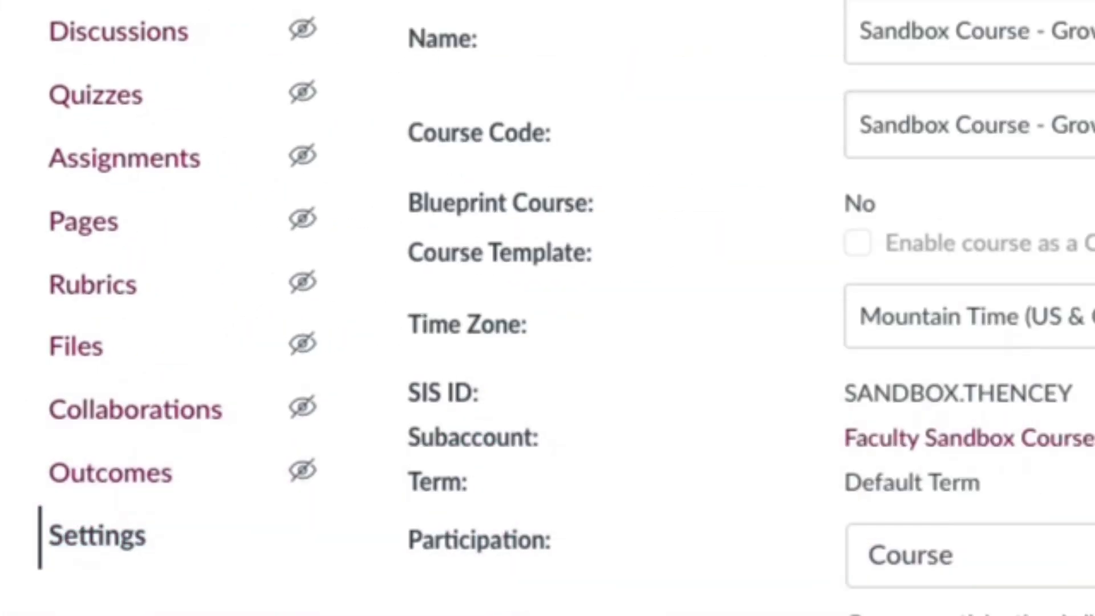
left_click(947, 277)
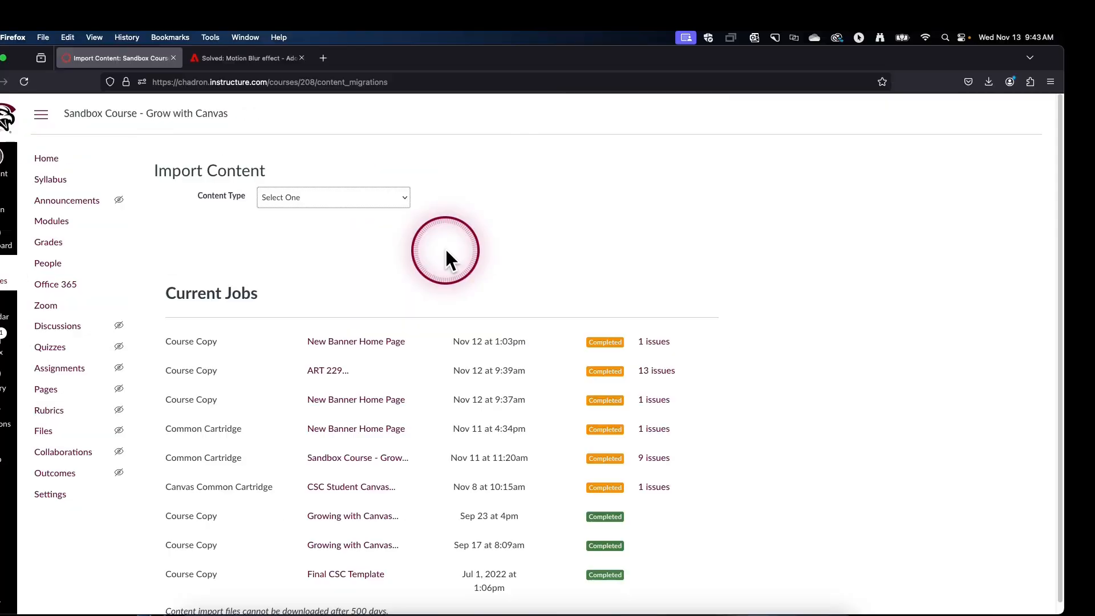
- Set the import's content type to Common Cartridge 1.x Package and choose growing-with-canvas-instructor-training-export.imscc from Downloads as the source
left_click(403, 197)
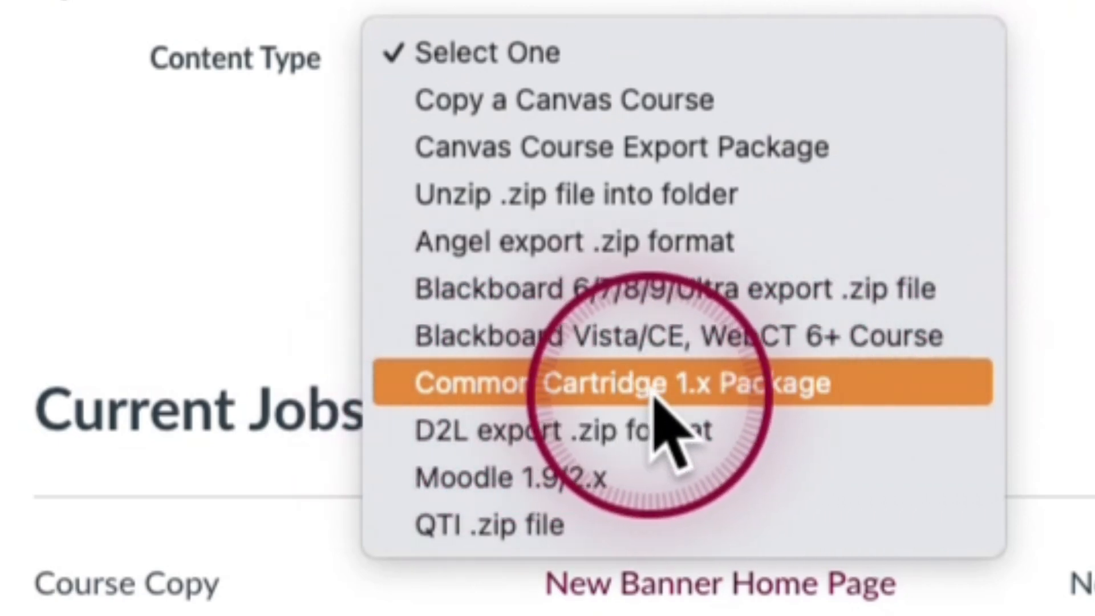
left_click(778, 384)
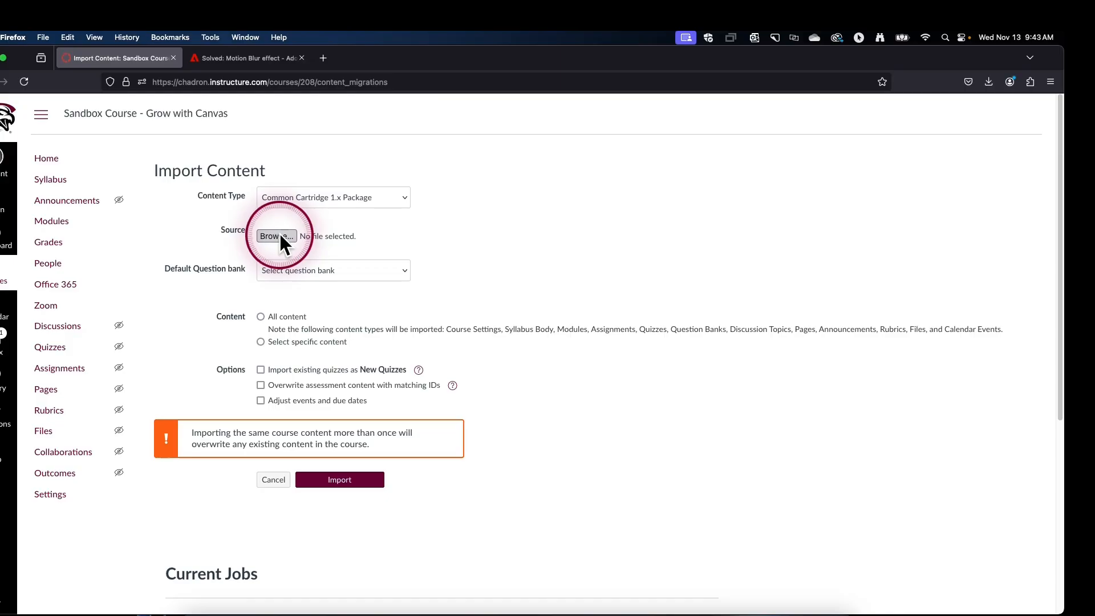
left_click(277, 236)
left_click(334, 136)
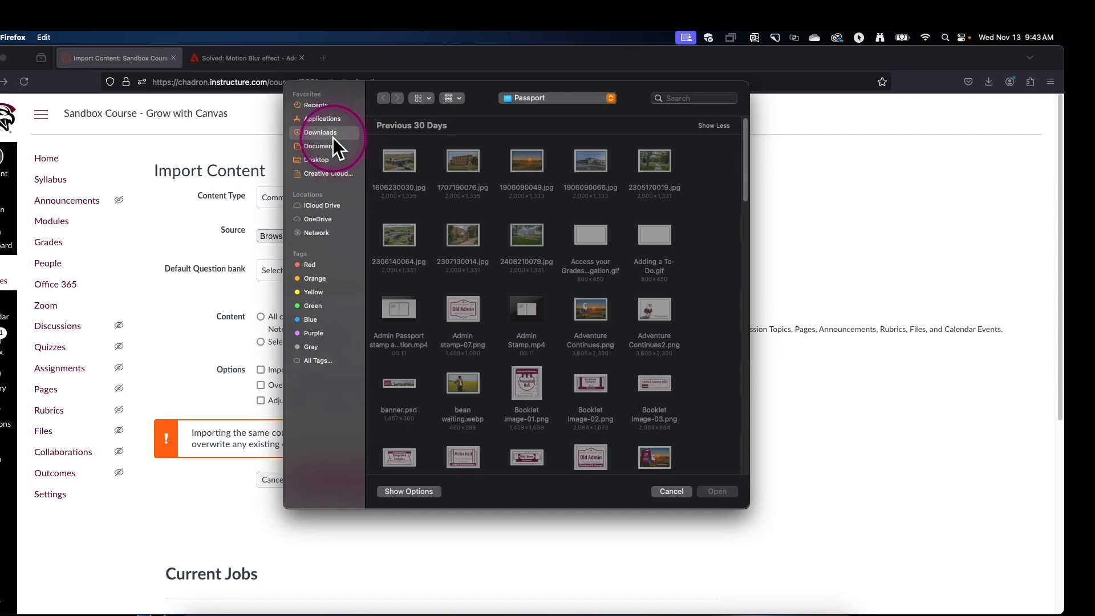
double_click(519, 163)
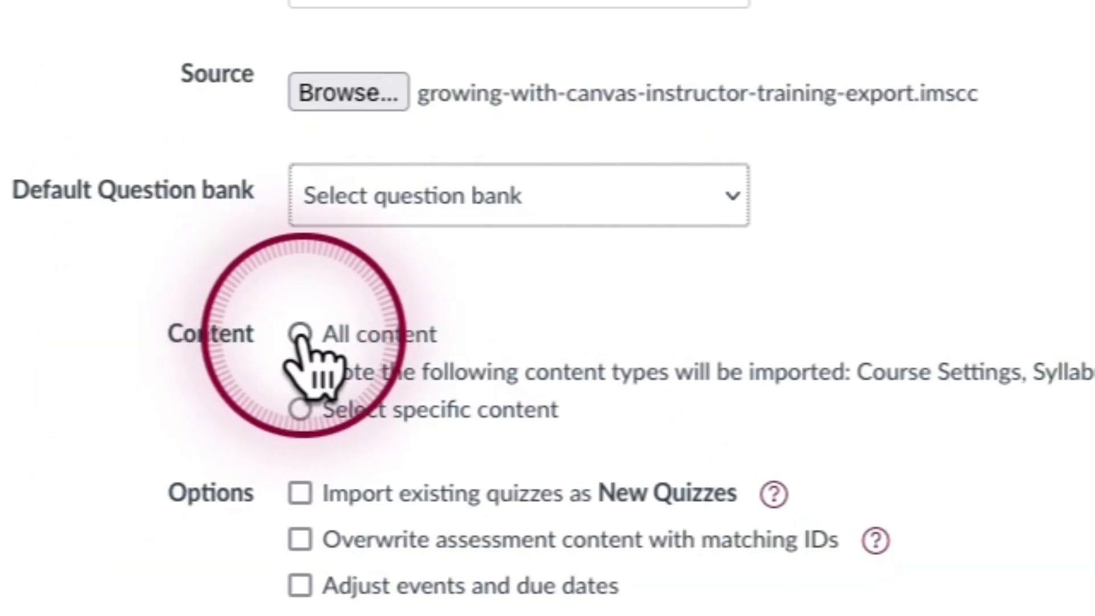
- Choose to import all content, bring in existing quizzes as New Quizzes, and adjust events and due dates
left_click(300, 337)
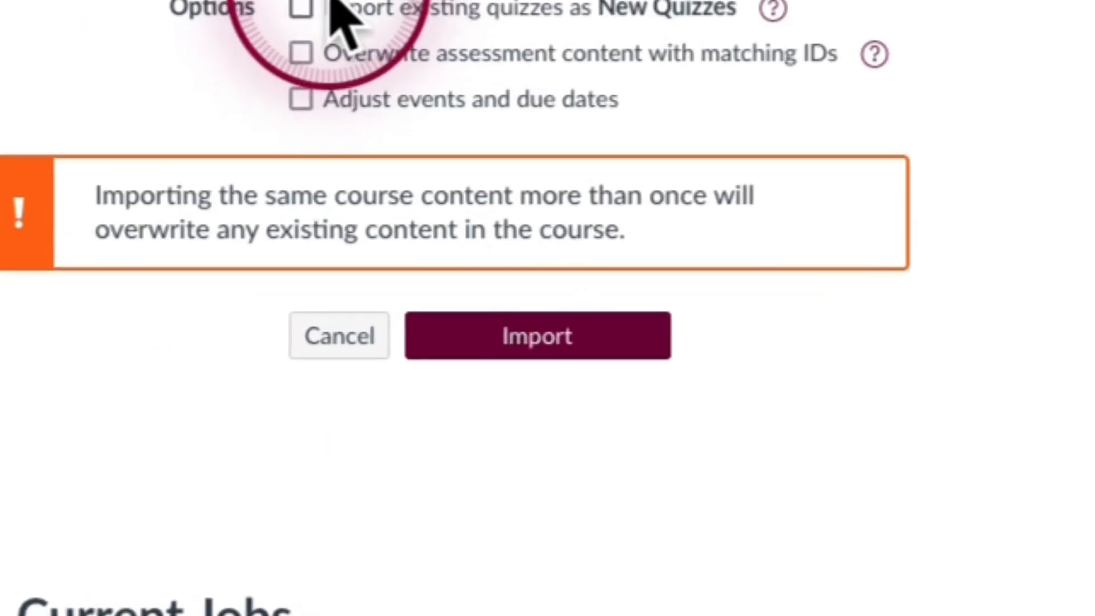
left_click(301, 8)
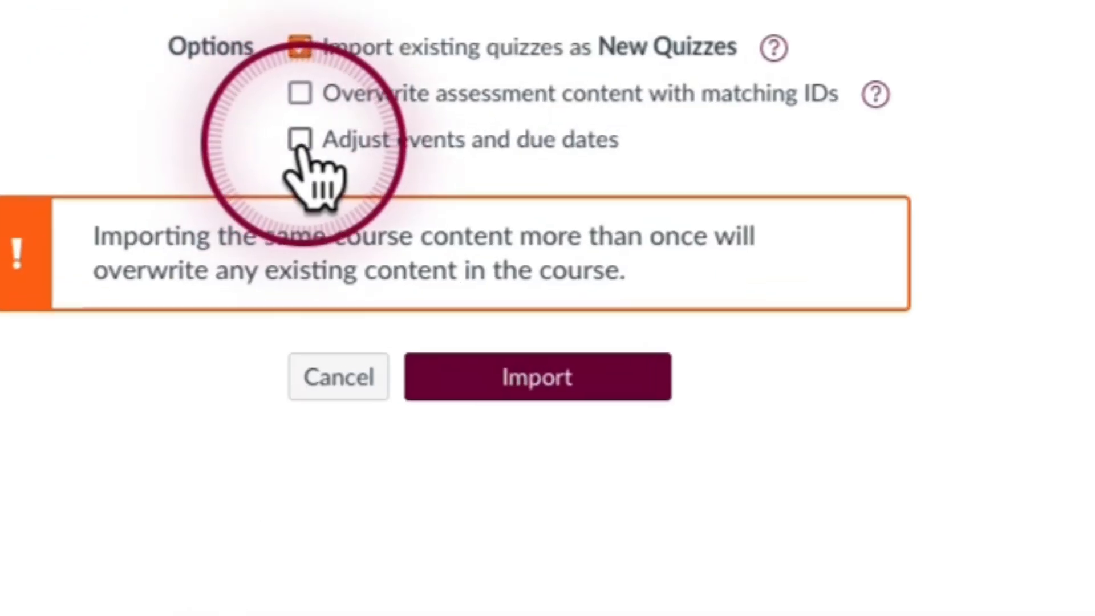
left_click(299, 142)
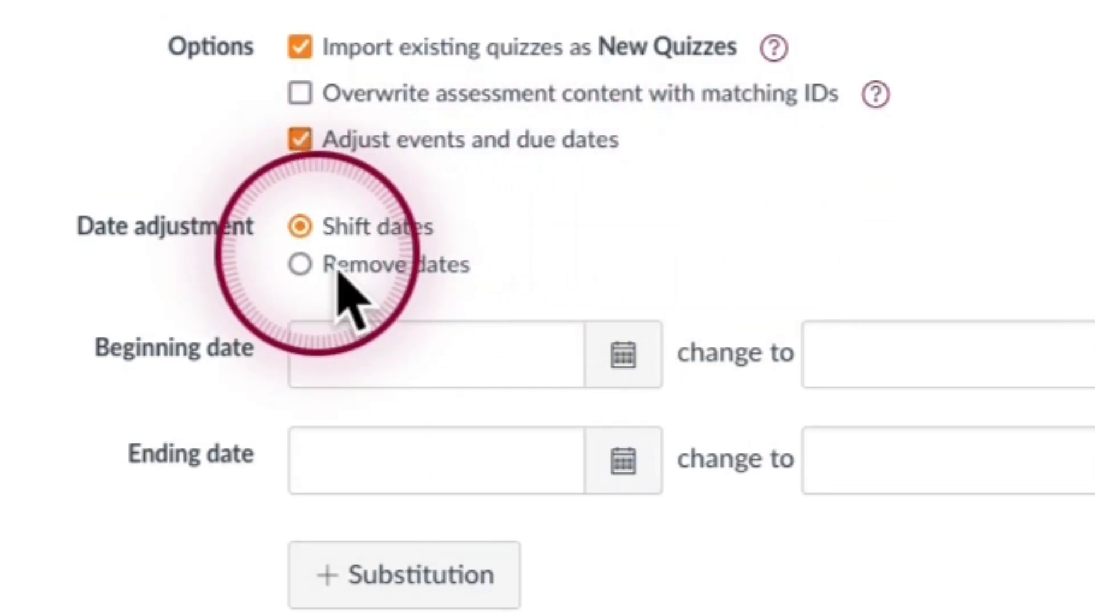
left_click(468, 344)
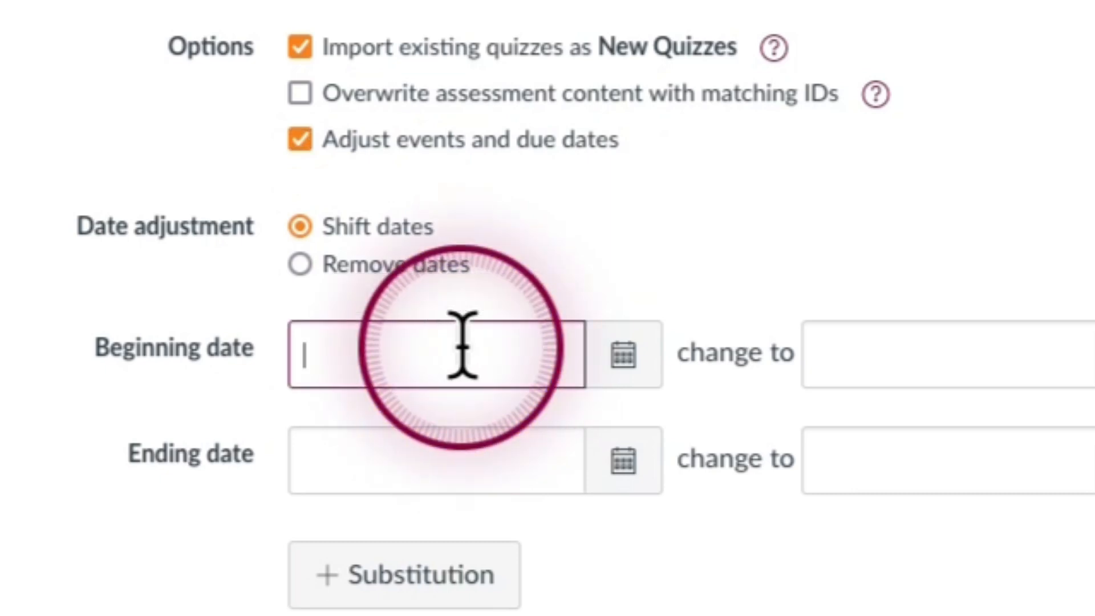
left_click(912, 343)
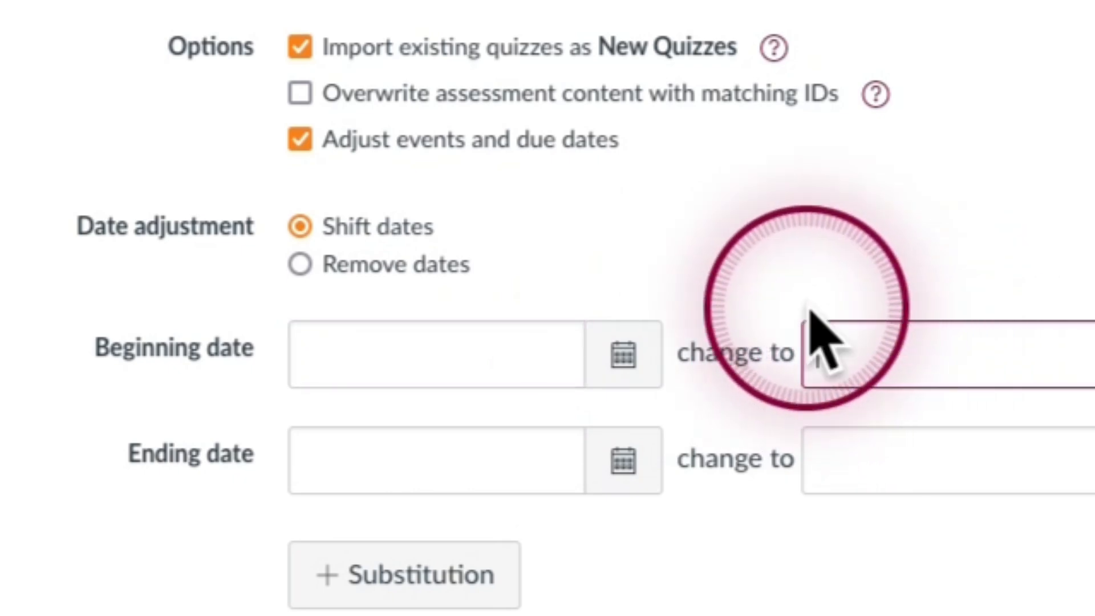
left_click(428, 485)
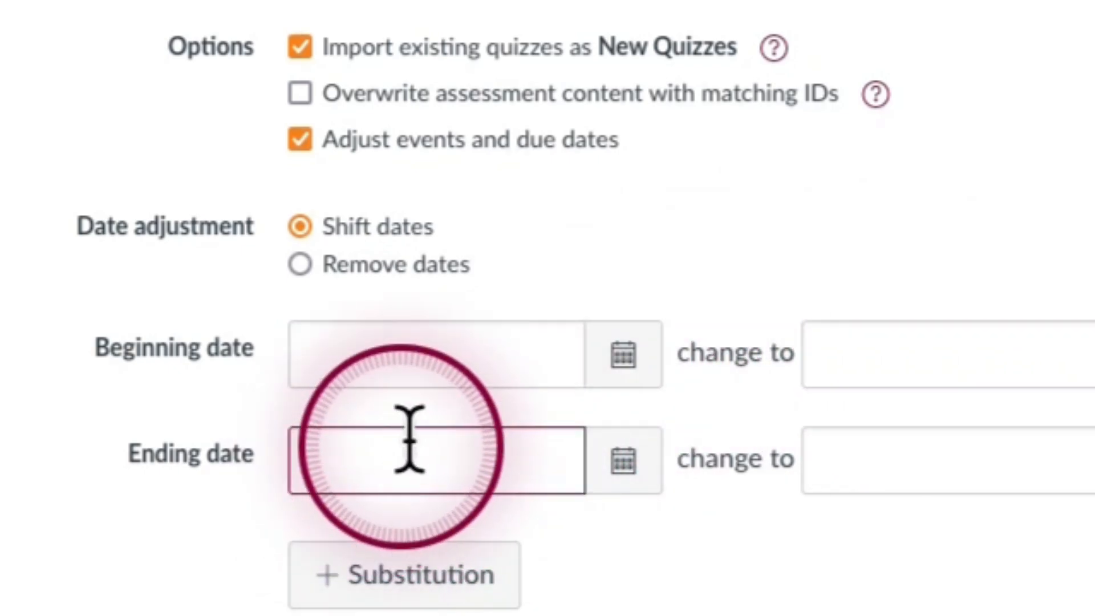
left_click(885, 447)
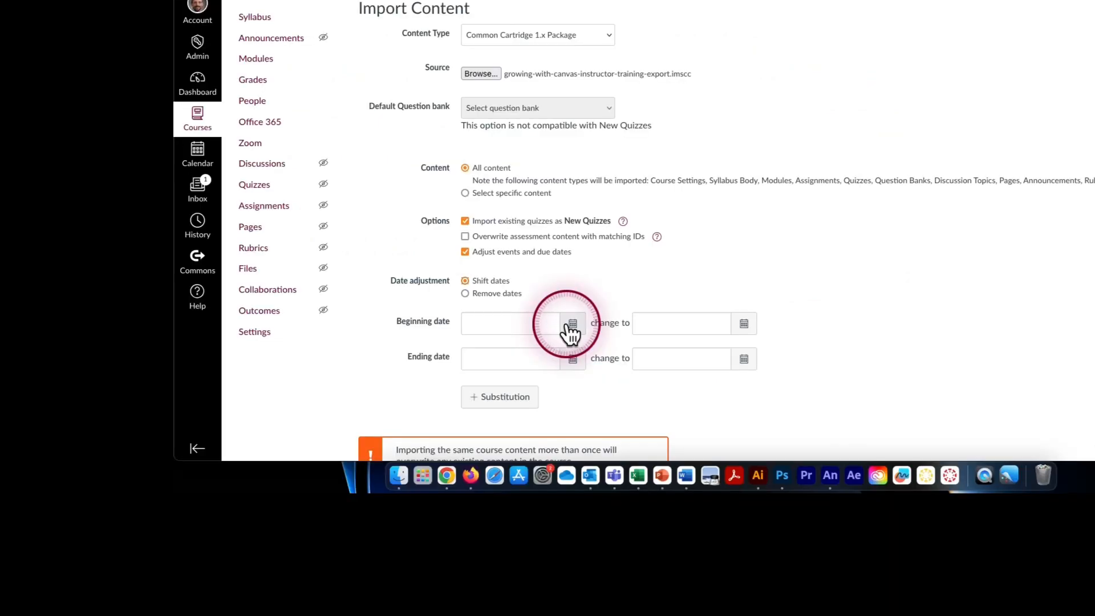
- Set the date shift to change the beginning date Aug 19, 2024 to Jan 13, 2025
left_click(623, 355)
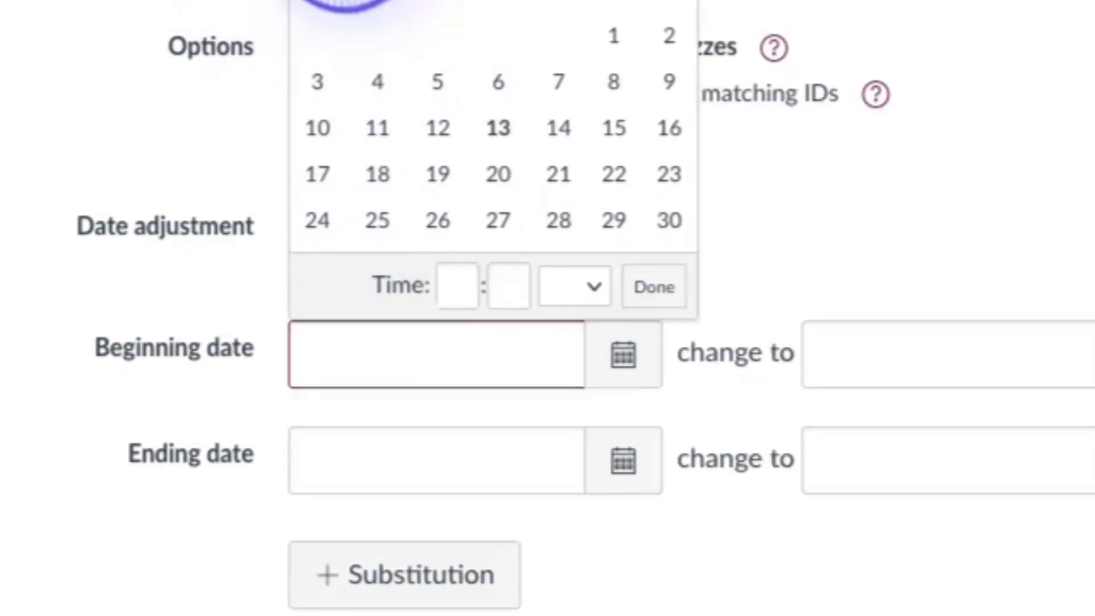
left_click(377, 174)
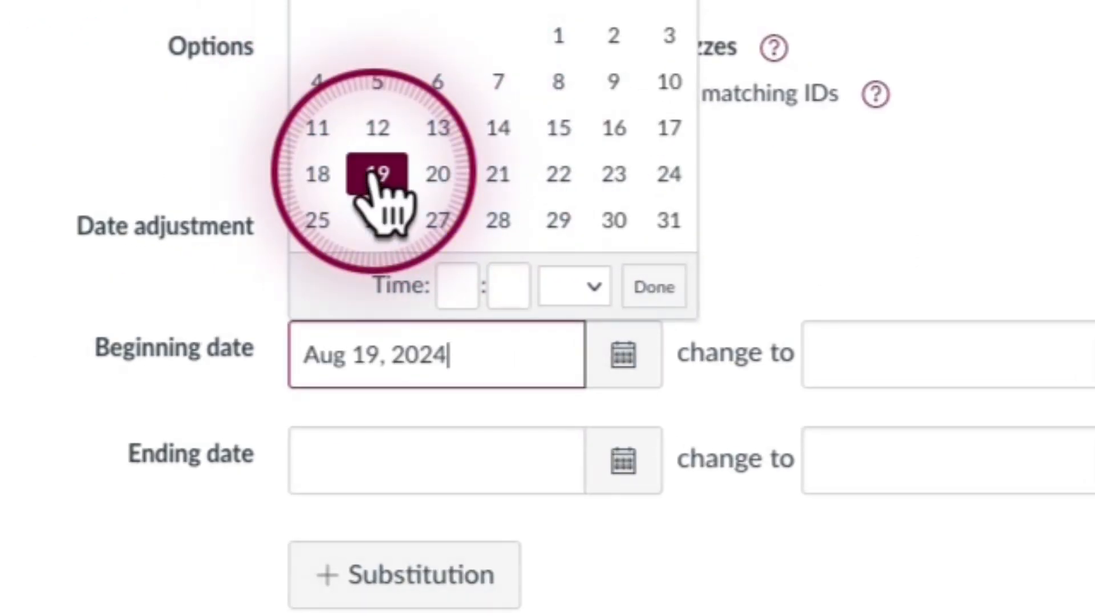
left_click(188, 308)
left_click(422, 350)
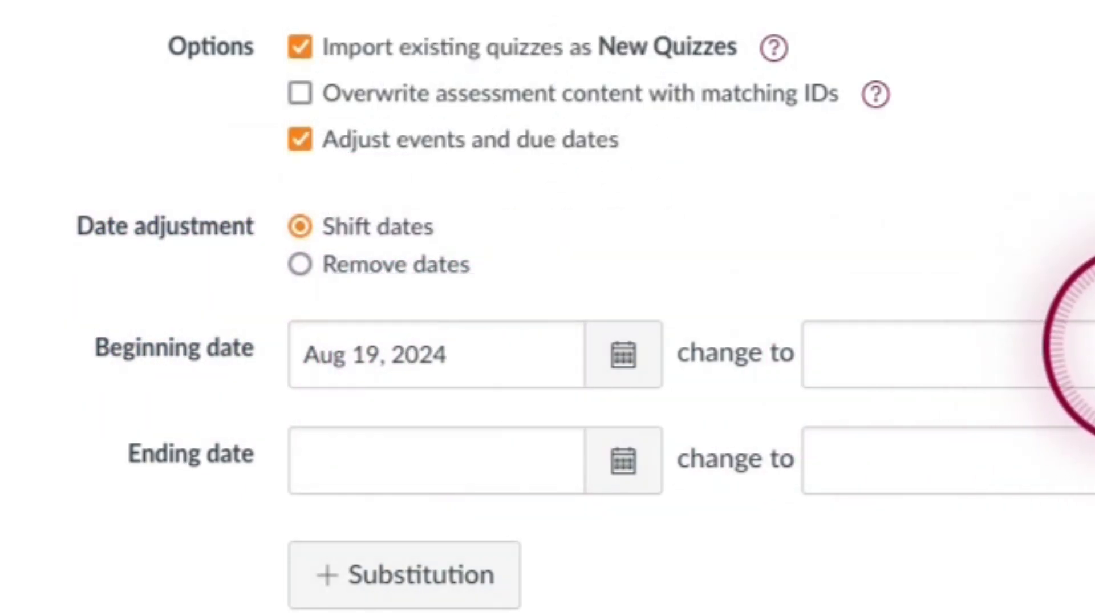
left_click(1093, 353)
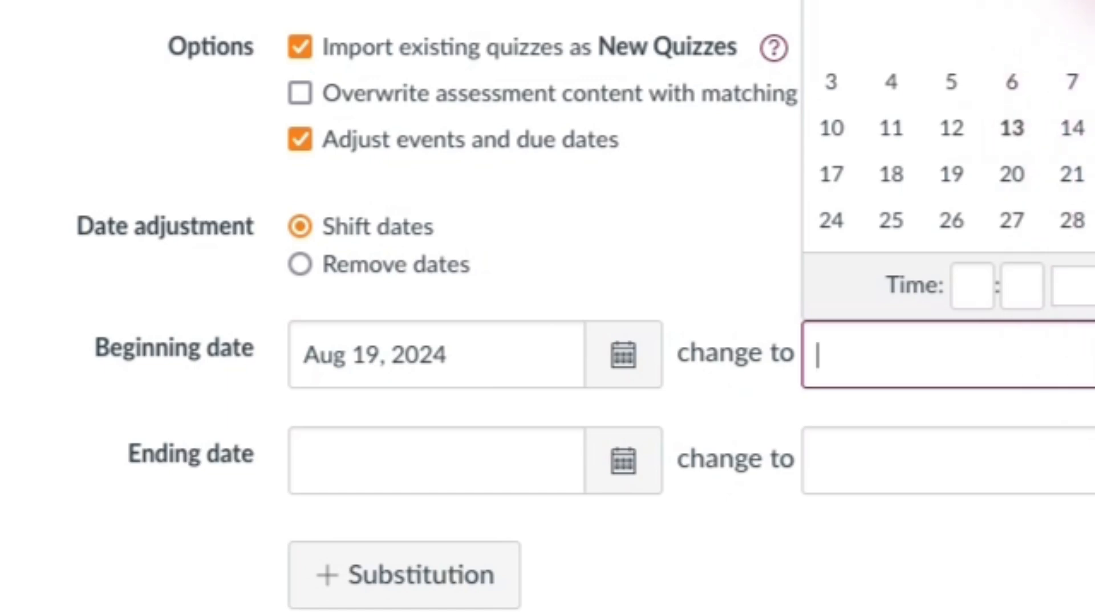
left_click(1092, 3)
left_click(889, 141)
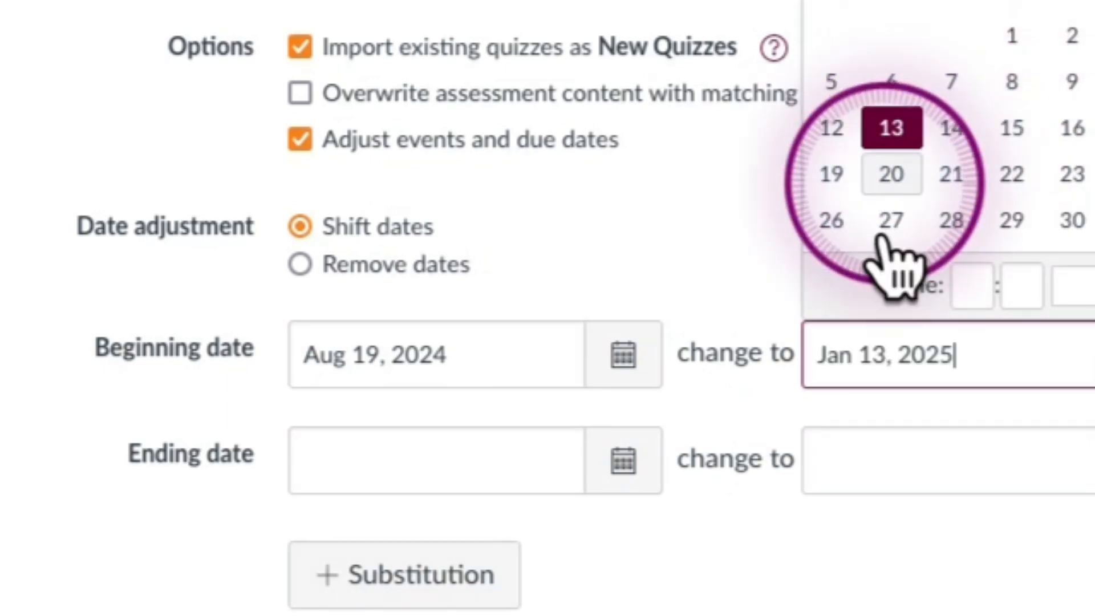
- Set the date shift to change the ending date Dec 13, 2024 to May 9, 2025
left_click(528, 476)
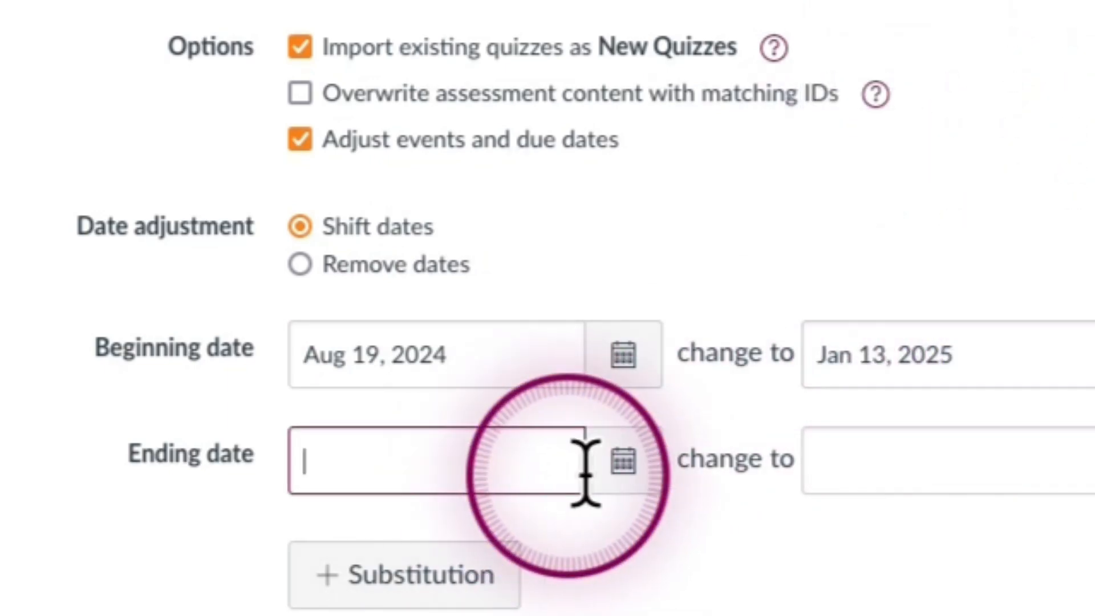
left_click(624, 464)
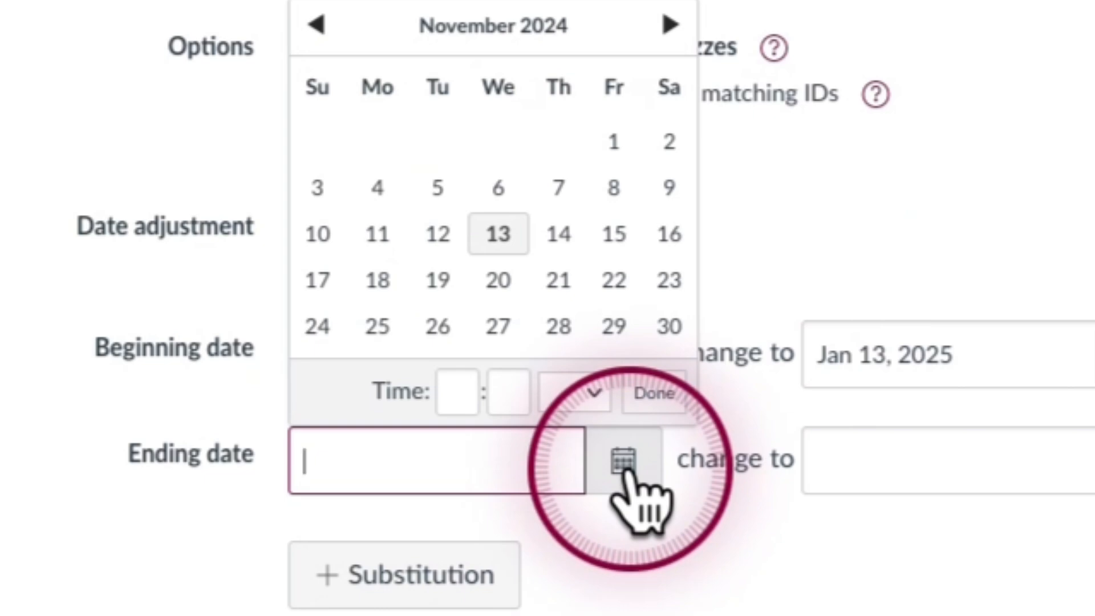
left_click(670, 24)
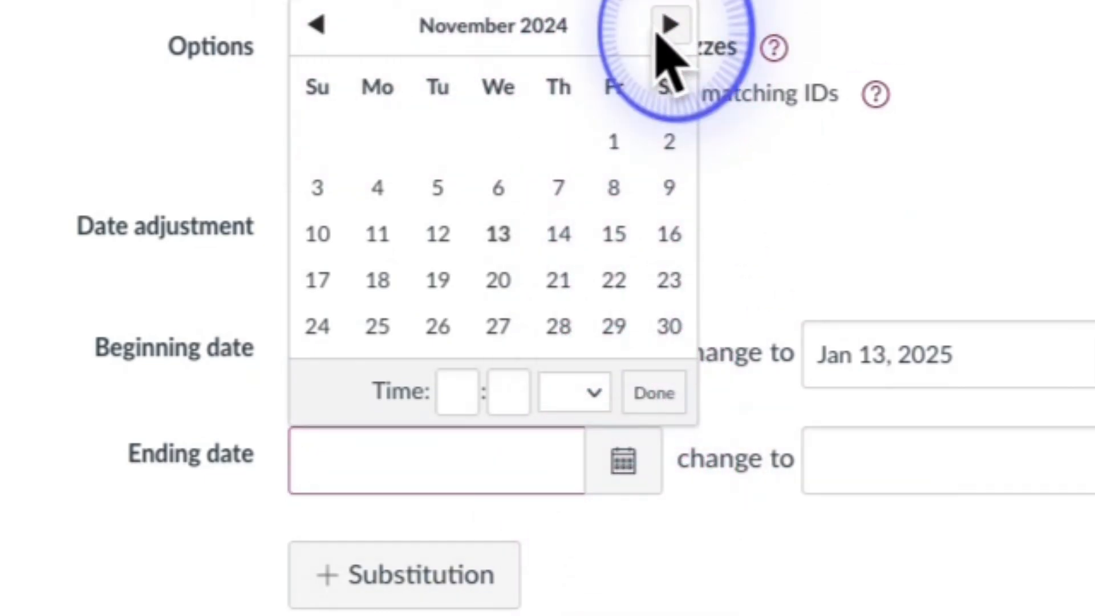
left_click(614, 188)
left_click(904, 451)
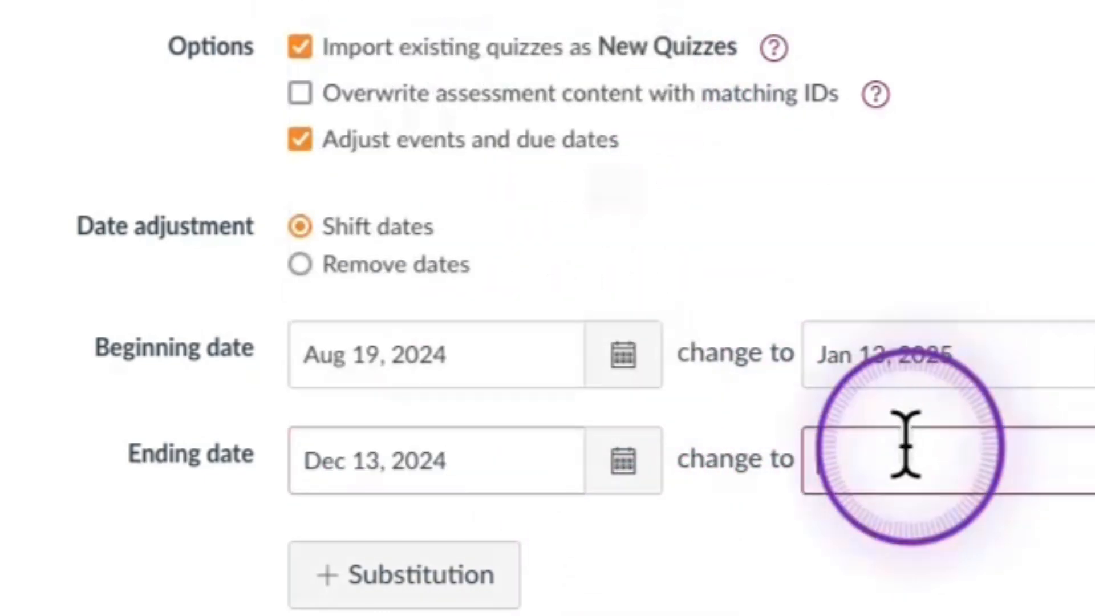
left_click(1091, 460)
left_click(1090, 23)
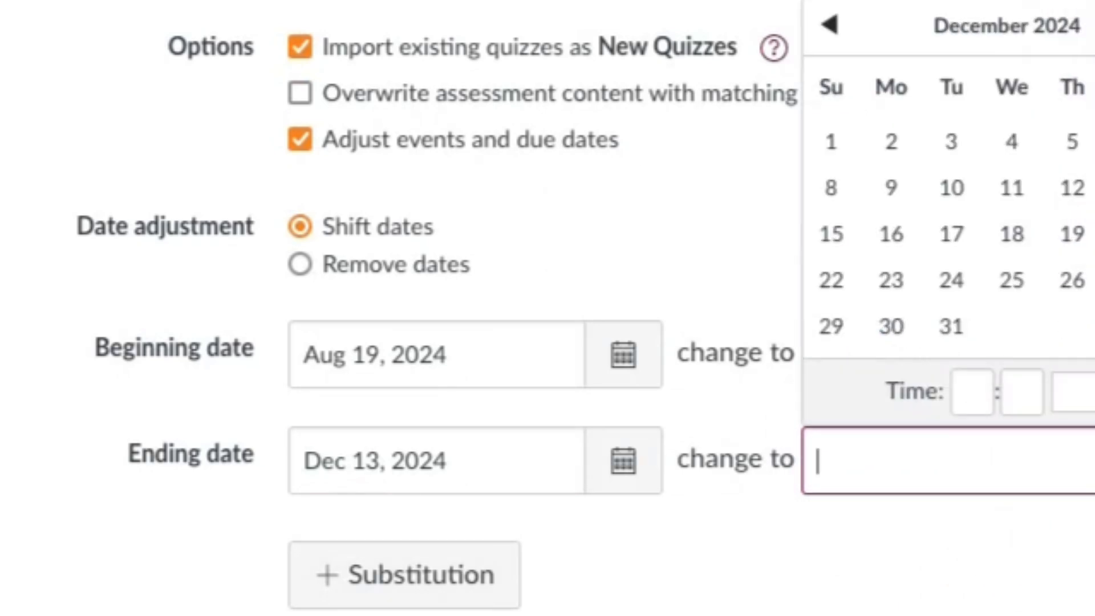
left_click(1090, 24)
left_click(1090, 24)
left_click(1090, 23)
left_click(1090, 24)
left_click(1091, 24)
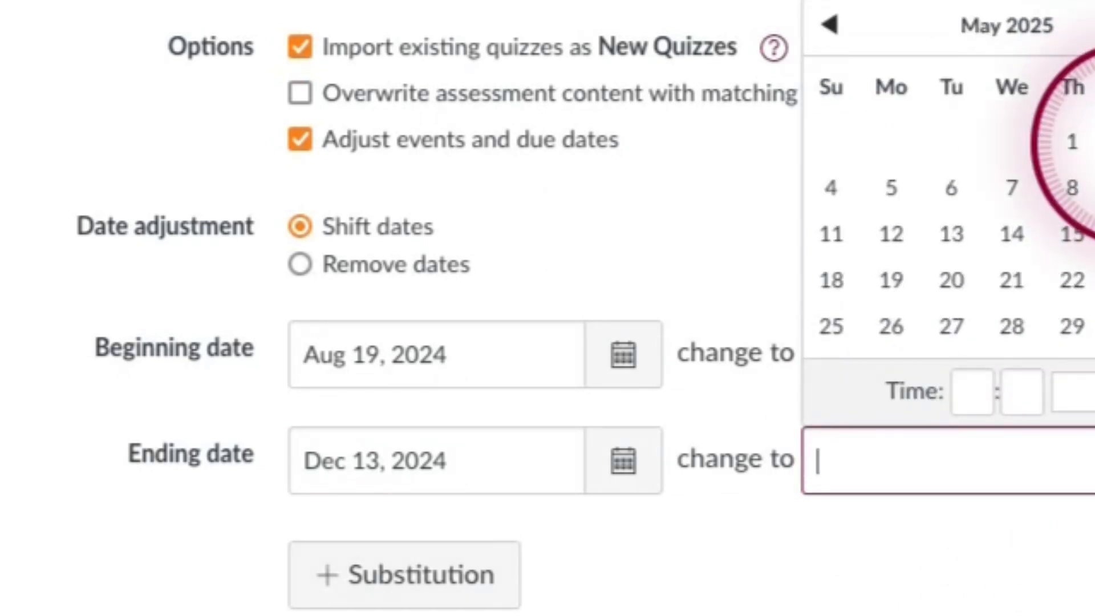
left_click(1090, 188)
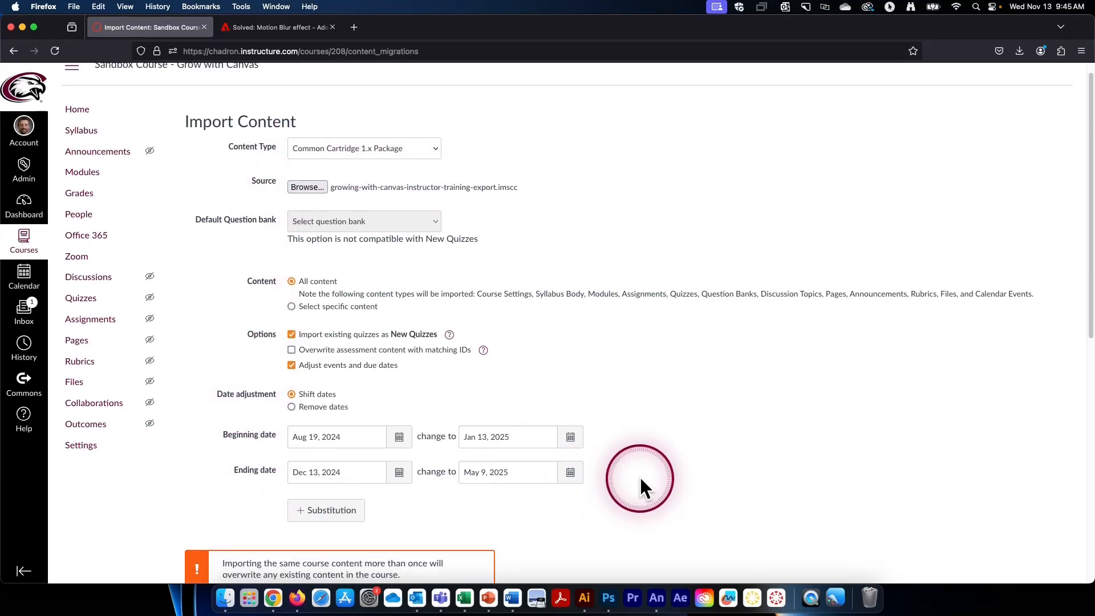
- Start importing the selected course package into the sandbox course with the configured options
scroll(641, 481, "down", 3)
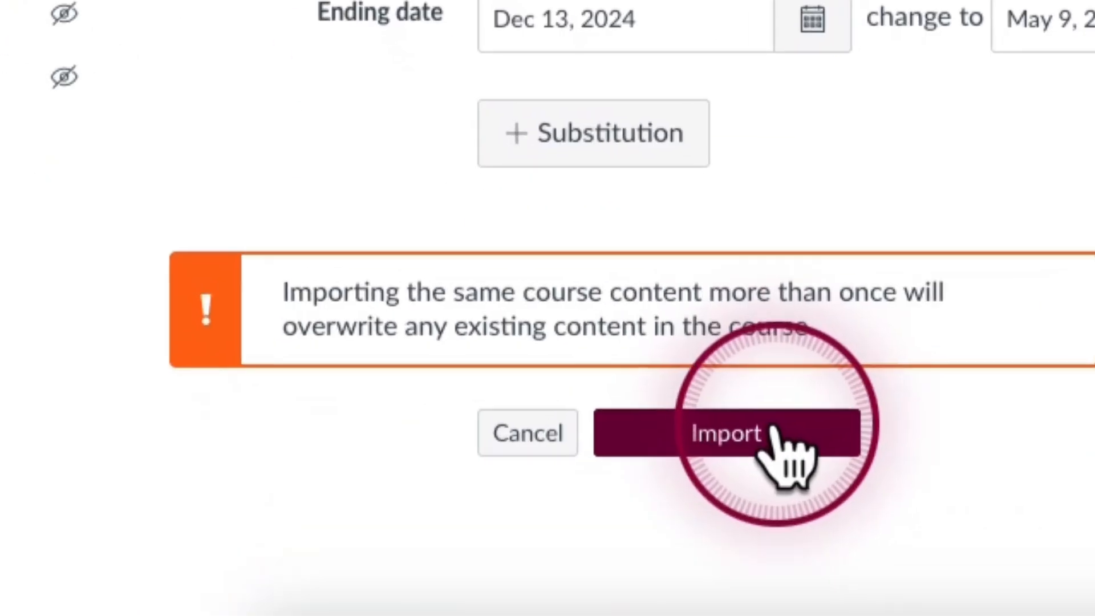
left_click(776, 432)
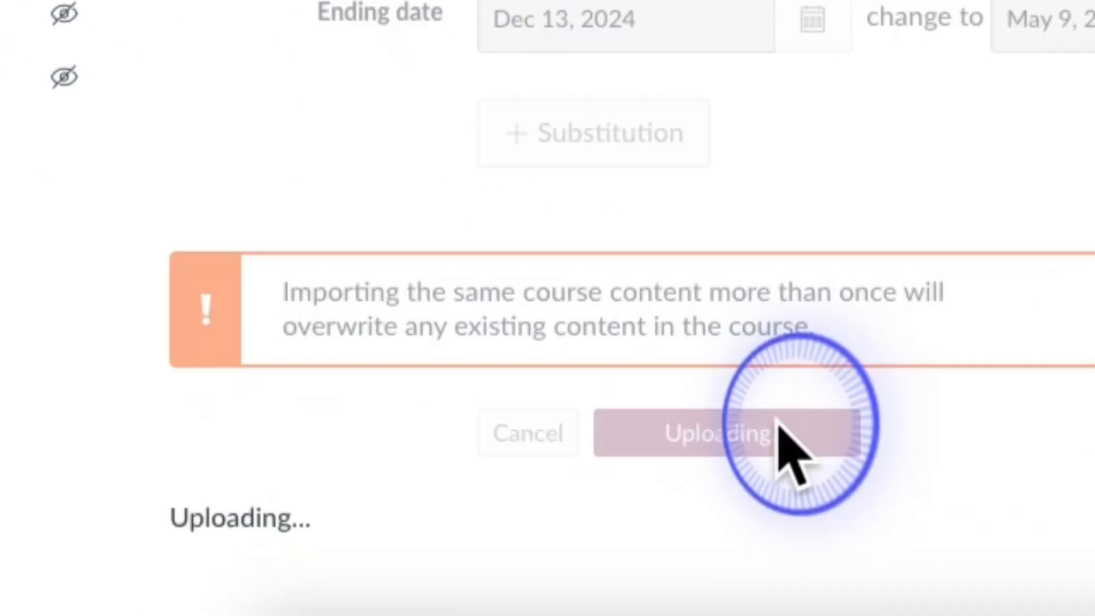